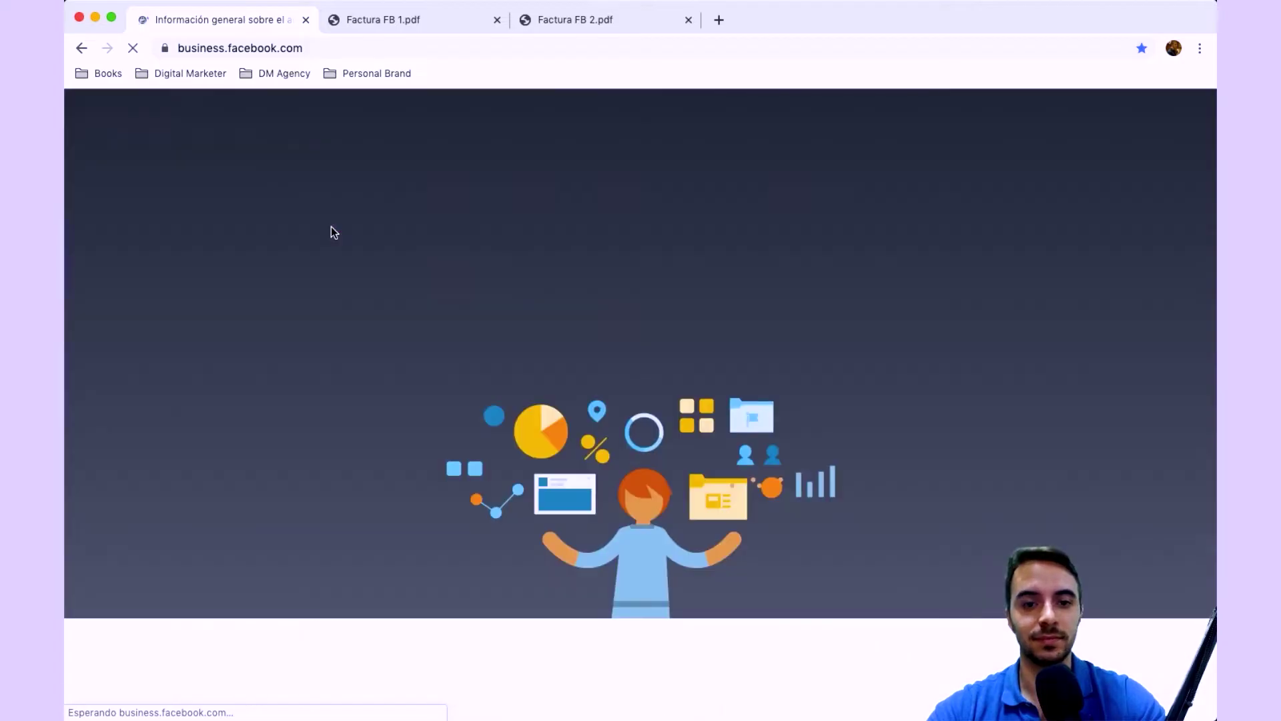
Log in to Facebook Business Manager with the prefilled credentials and open the Tocaro MEDIA business
click(1030, 123)
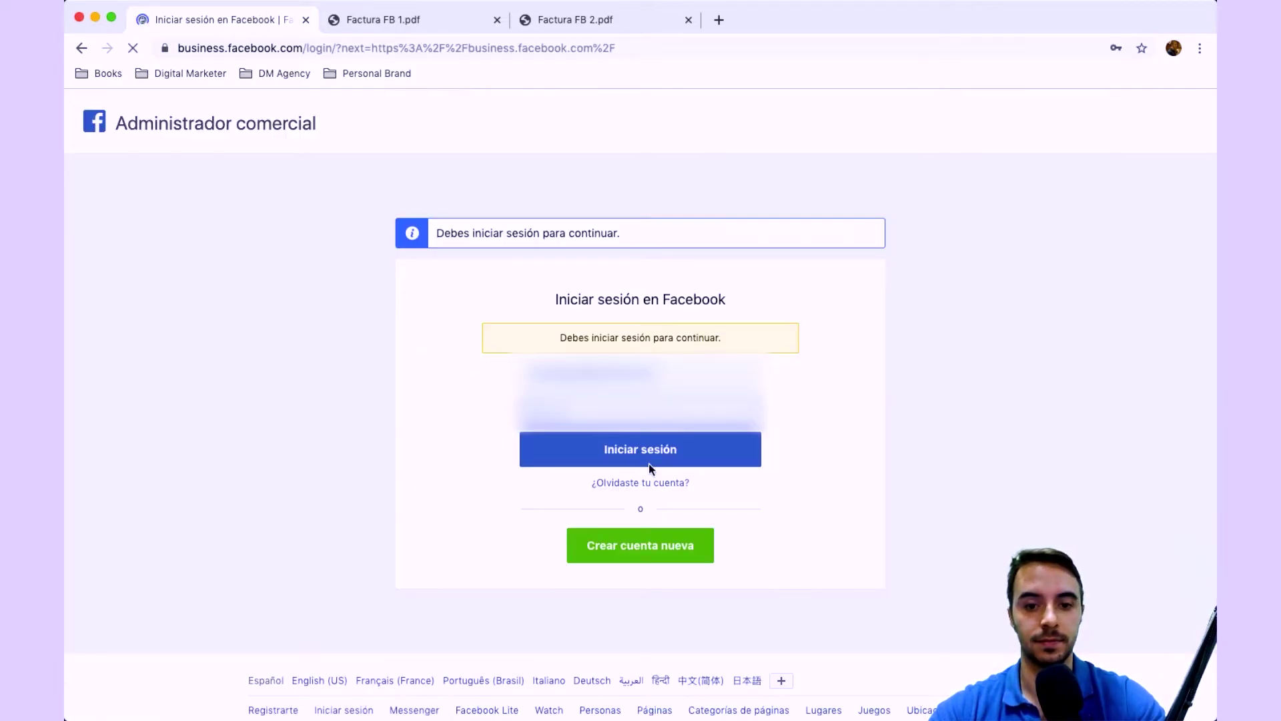
click(650, 468)
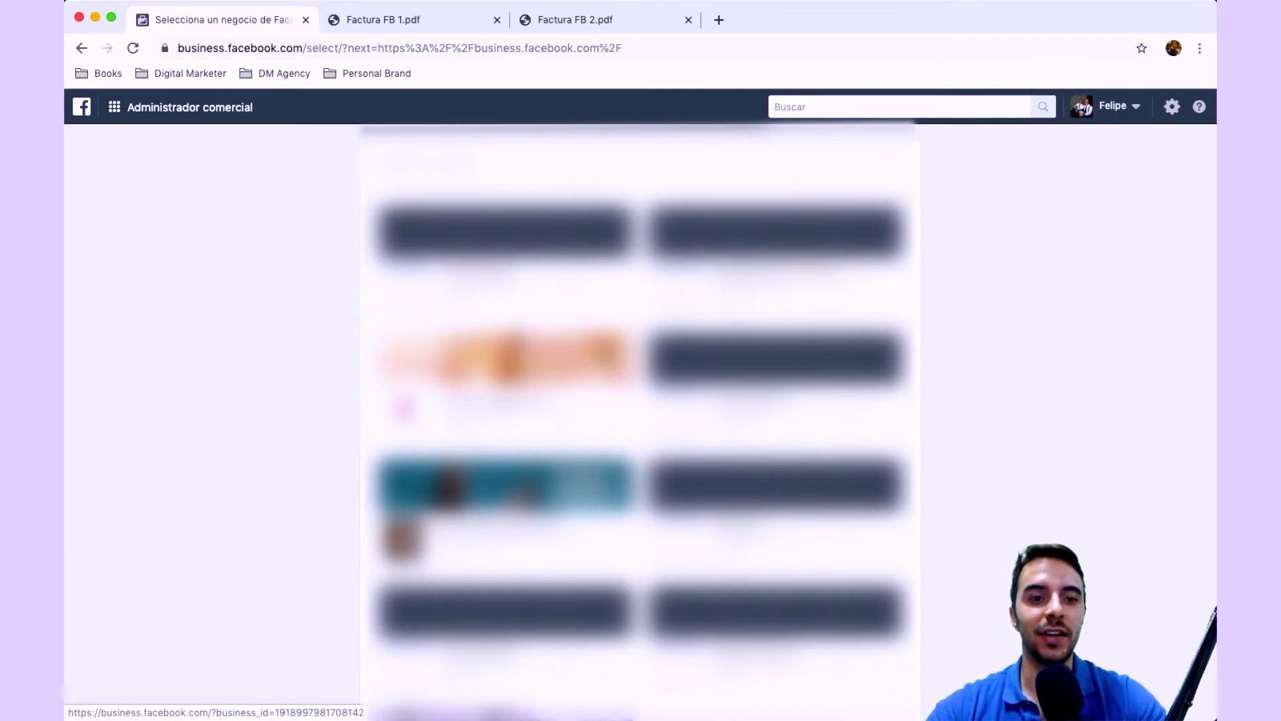
scroll(639, 400, down, 3)
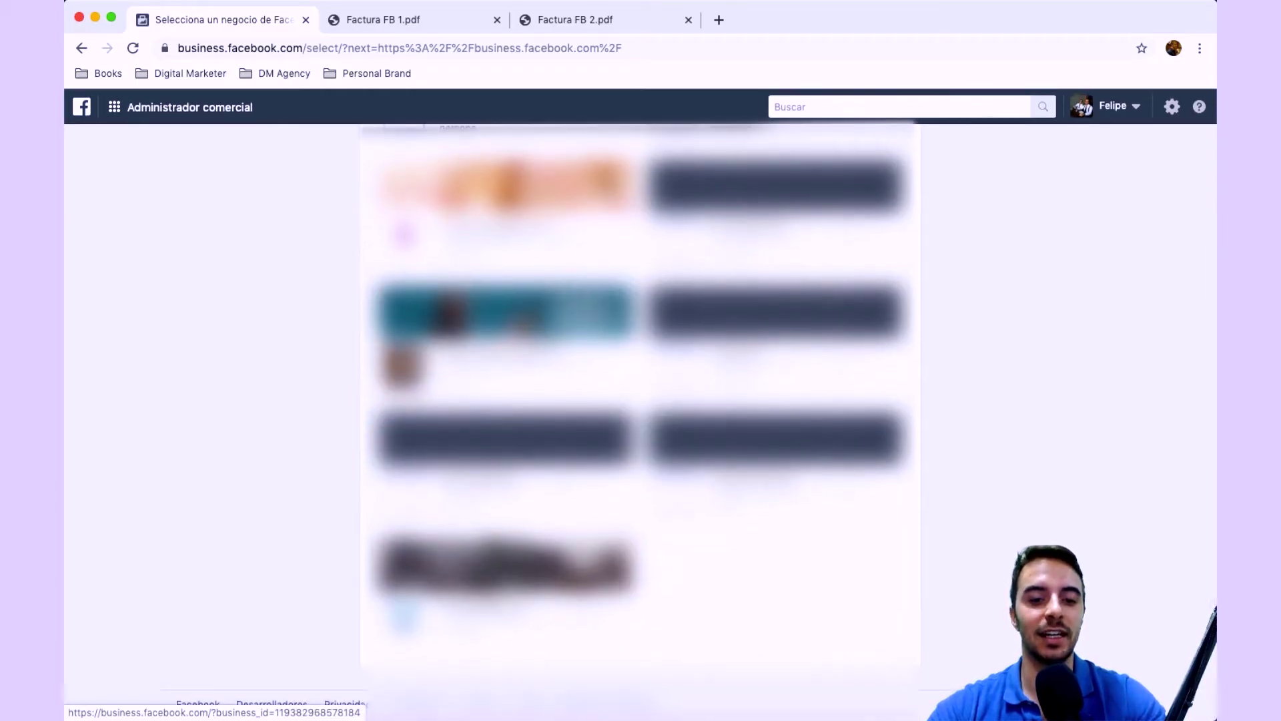
click(454, 566)
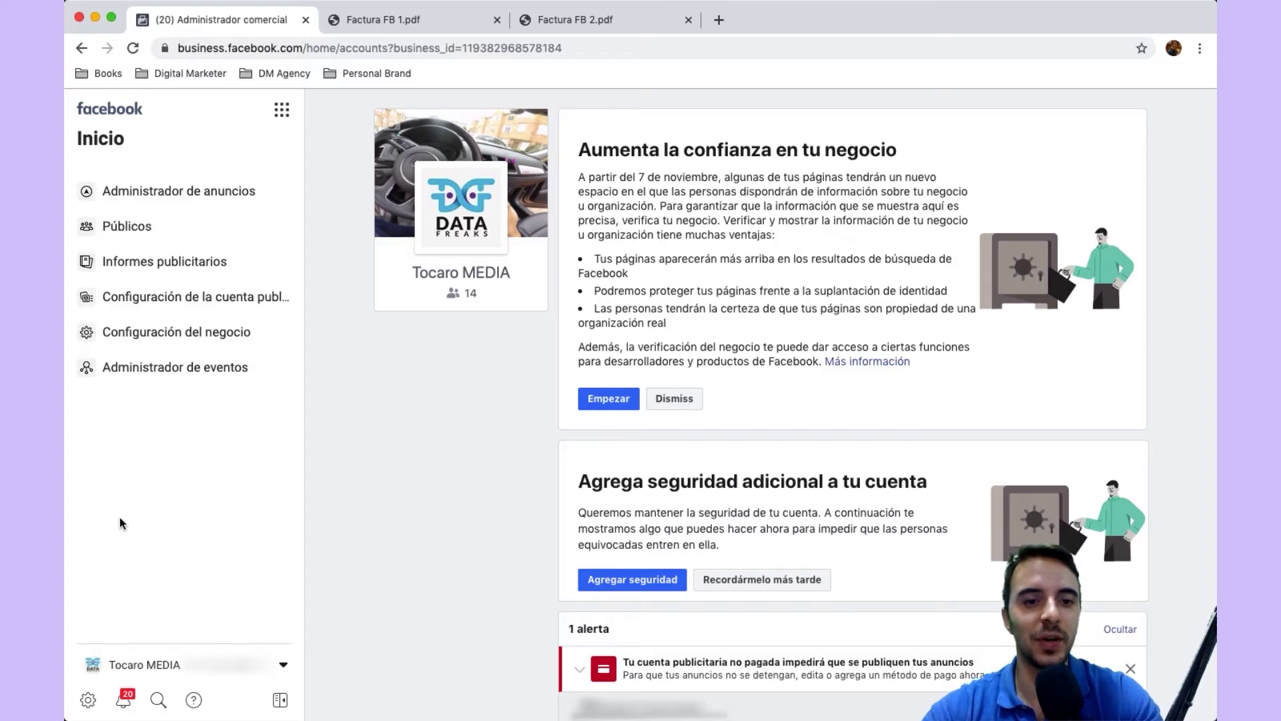
Open the business's Facturación section and switch to the ad account found by searching for "coco"
click(281, 109)
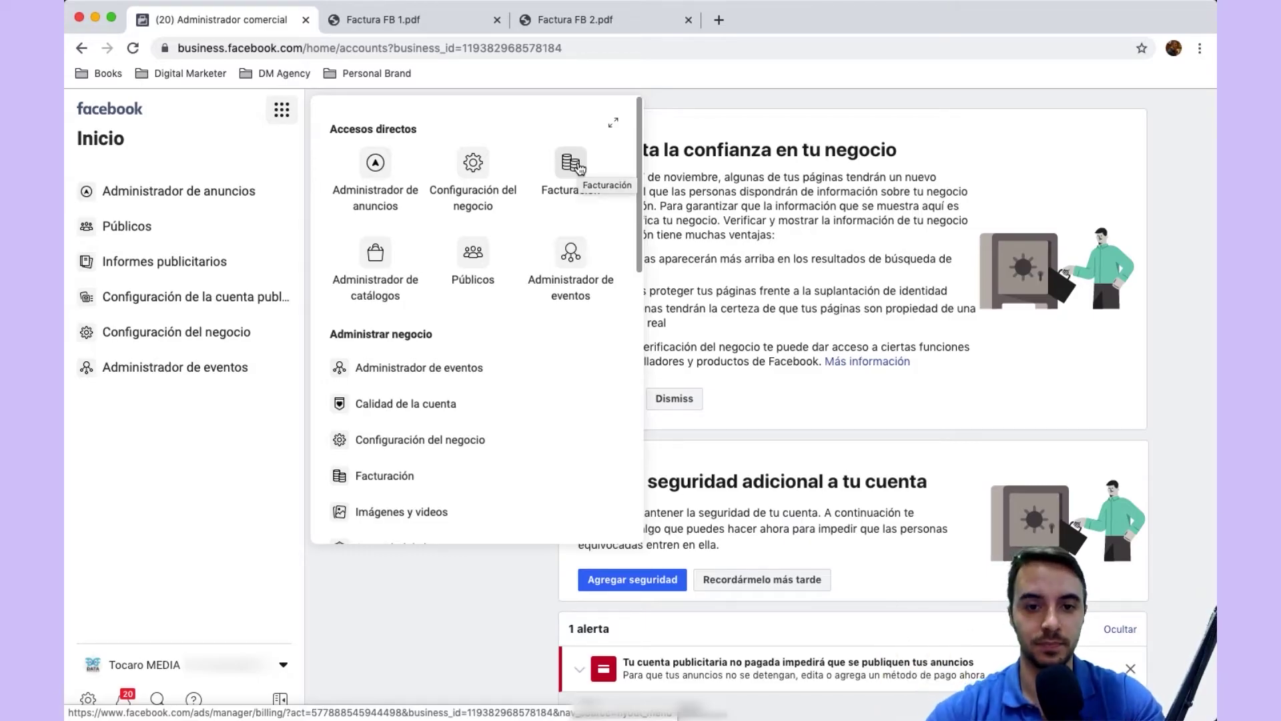
click(579, 167)
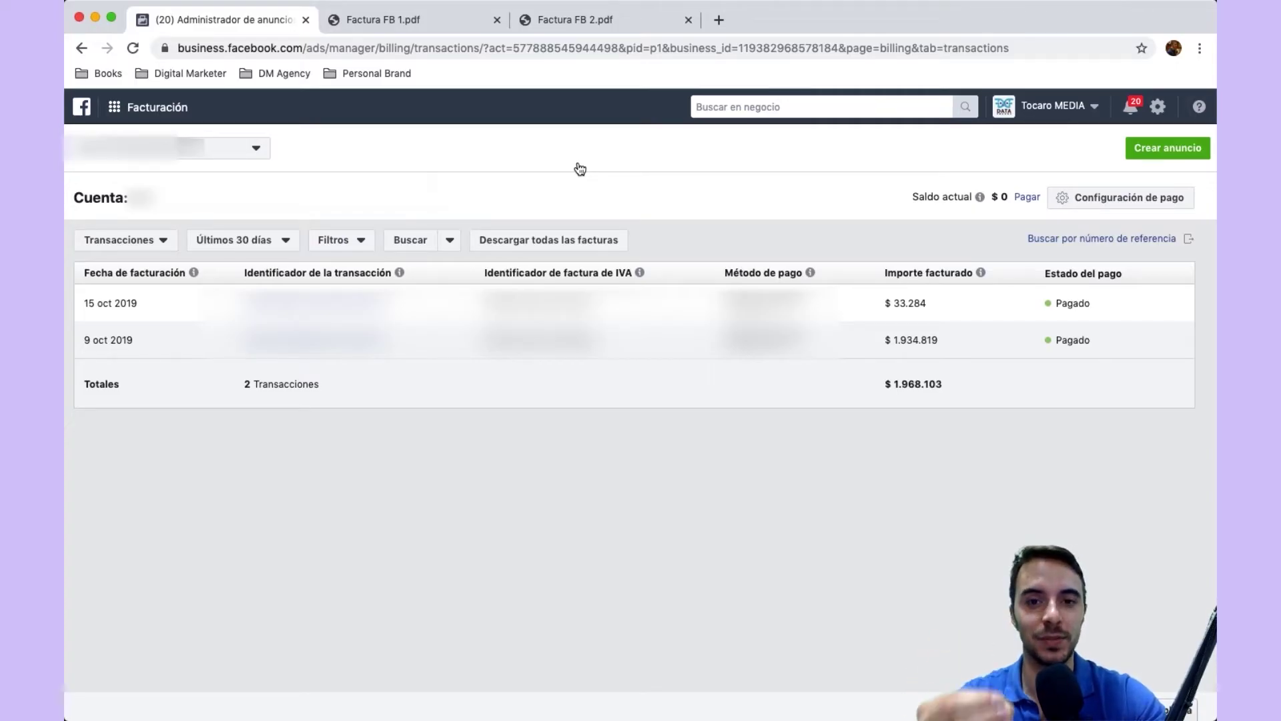
click(104, 157)
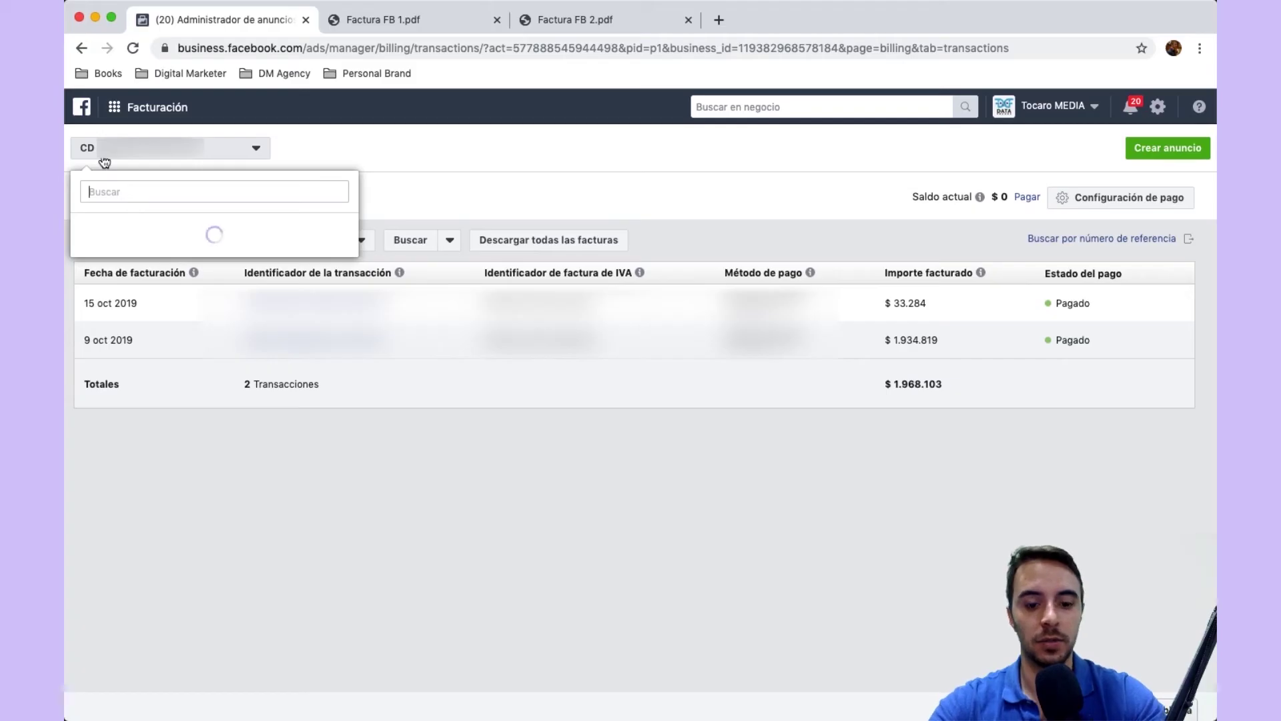
text(coco)
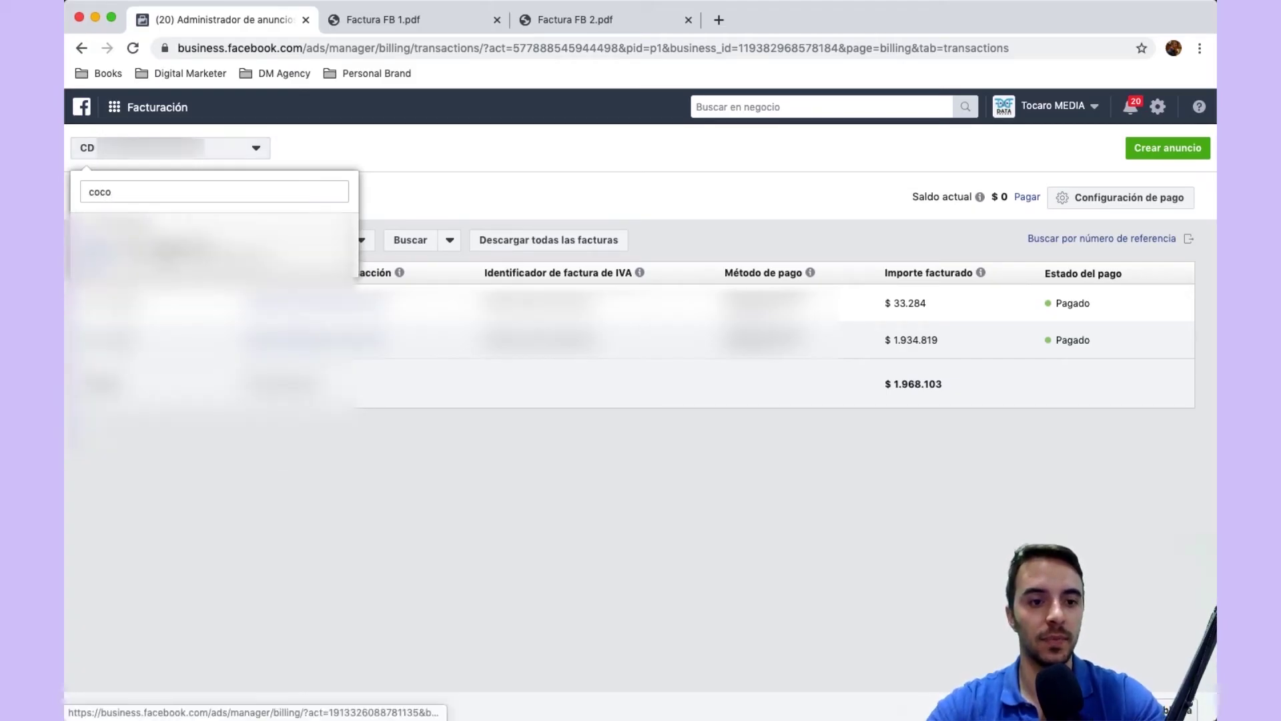
click(170, 251)
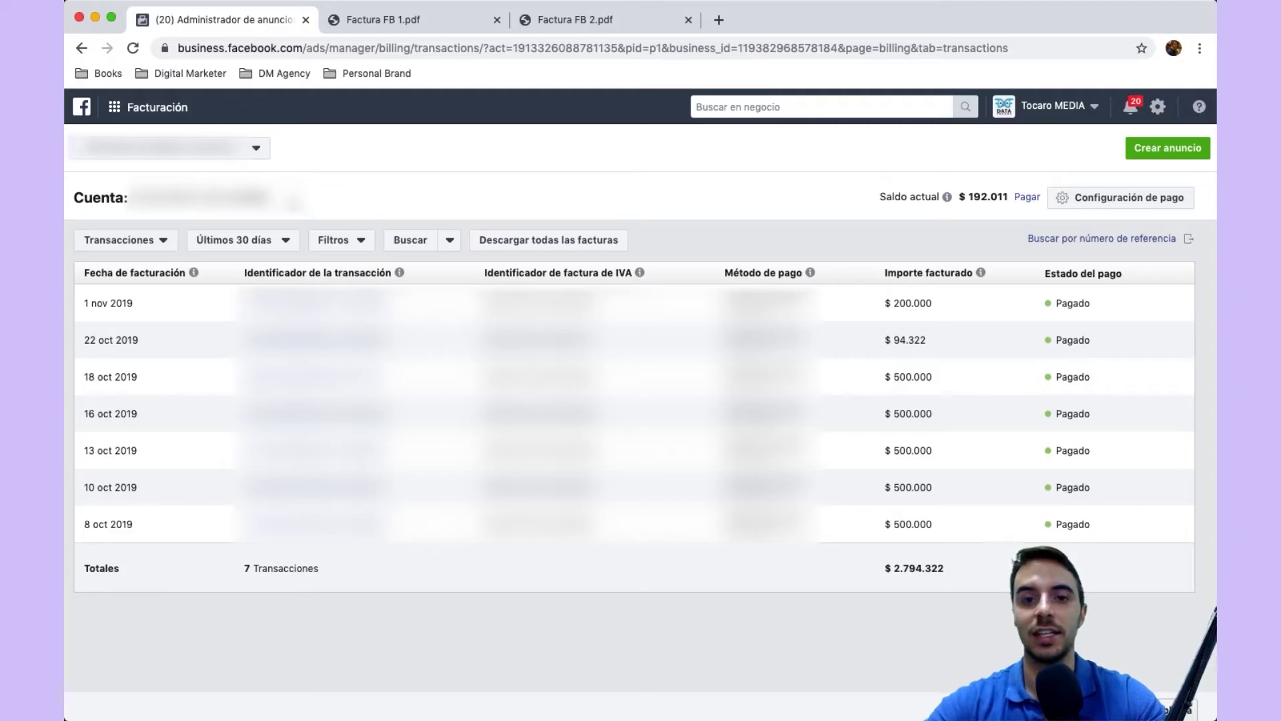
In the ad account's payment settings, submit the NIT information with "Estoy sujeto al régimen común de IVA" checked, then cancel adding a payment method
click(1120, 201)
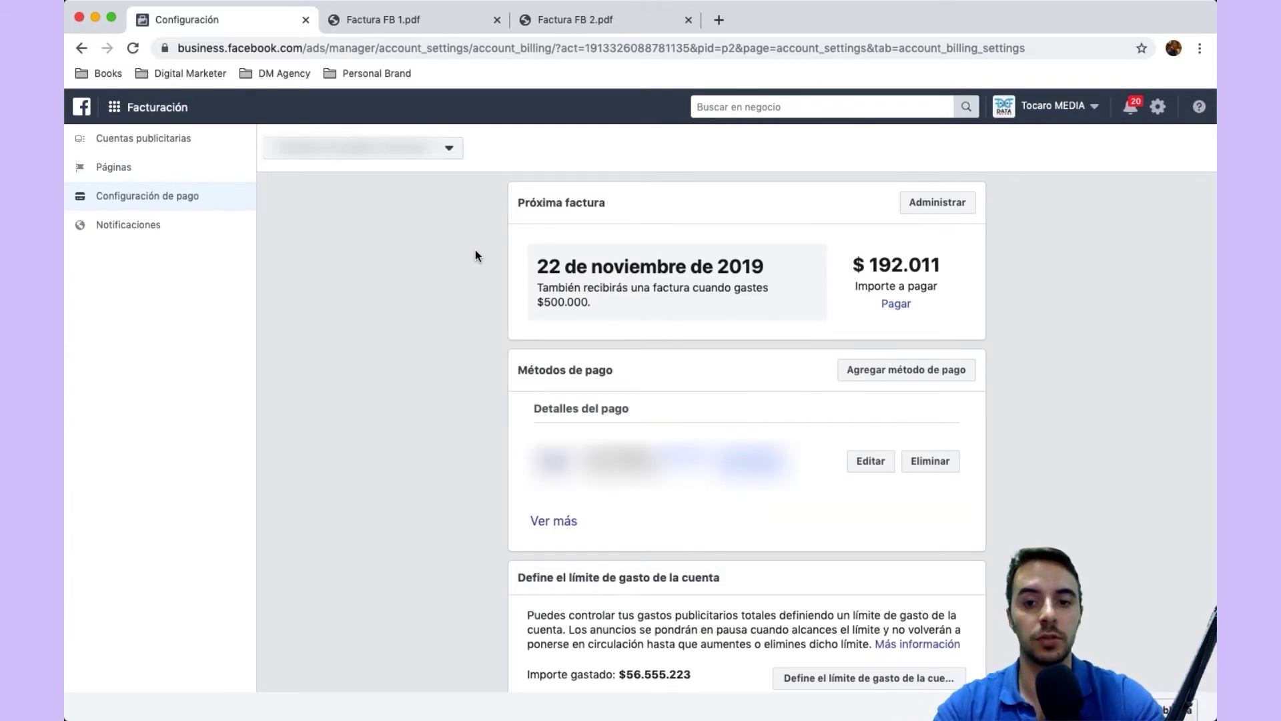
click(925, 372)
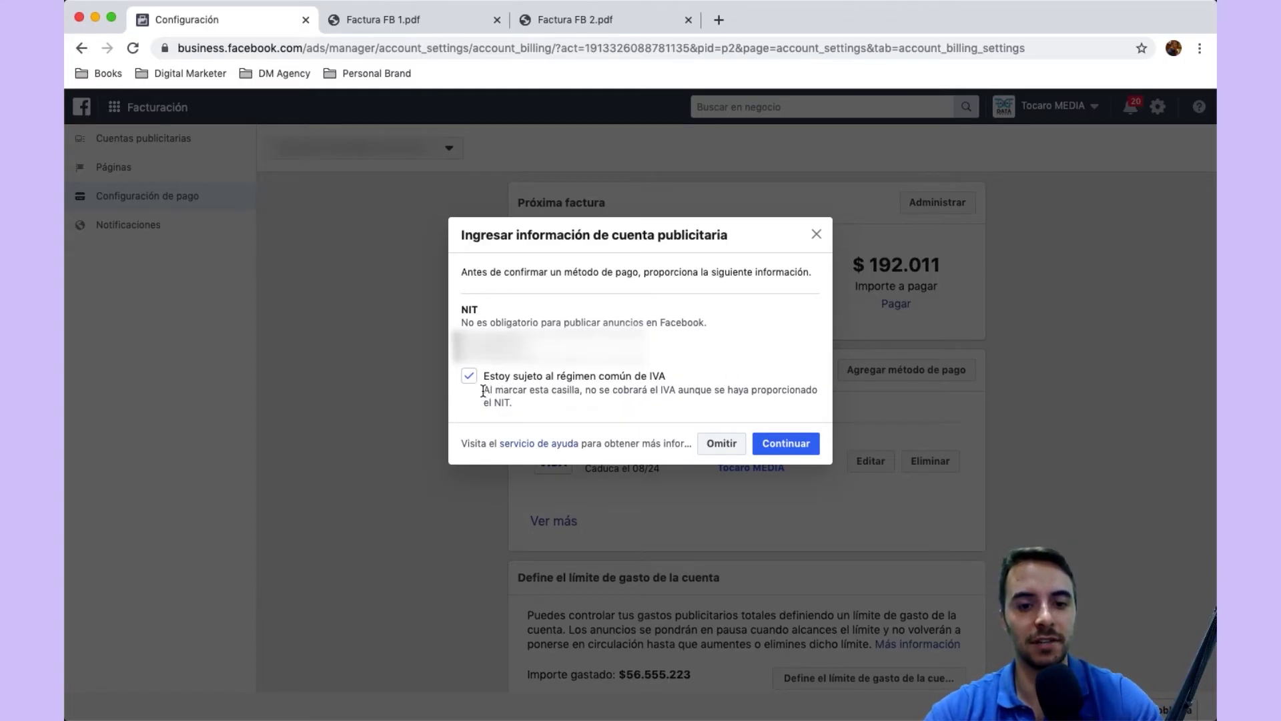
drag(484, 392, 690, 403)
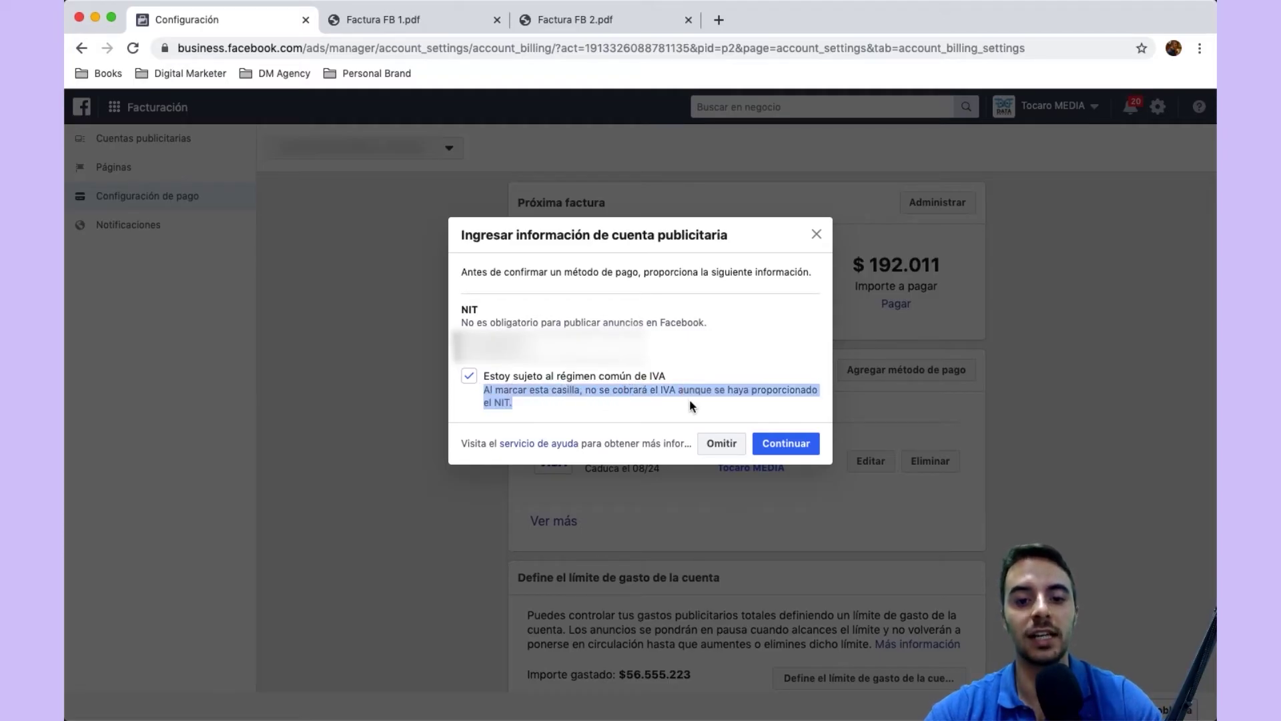
click(600, 363)
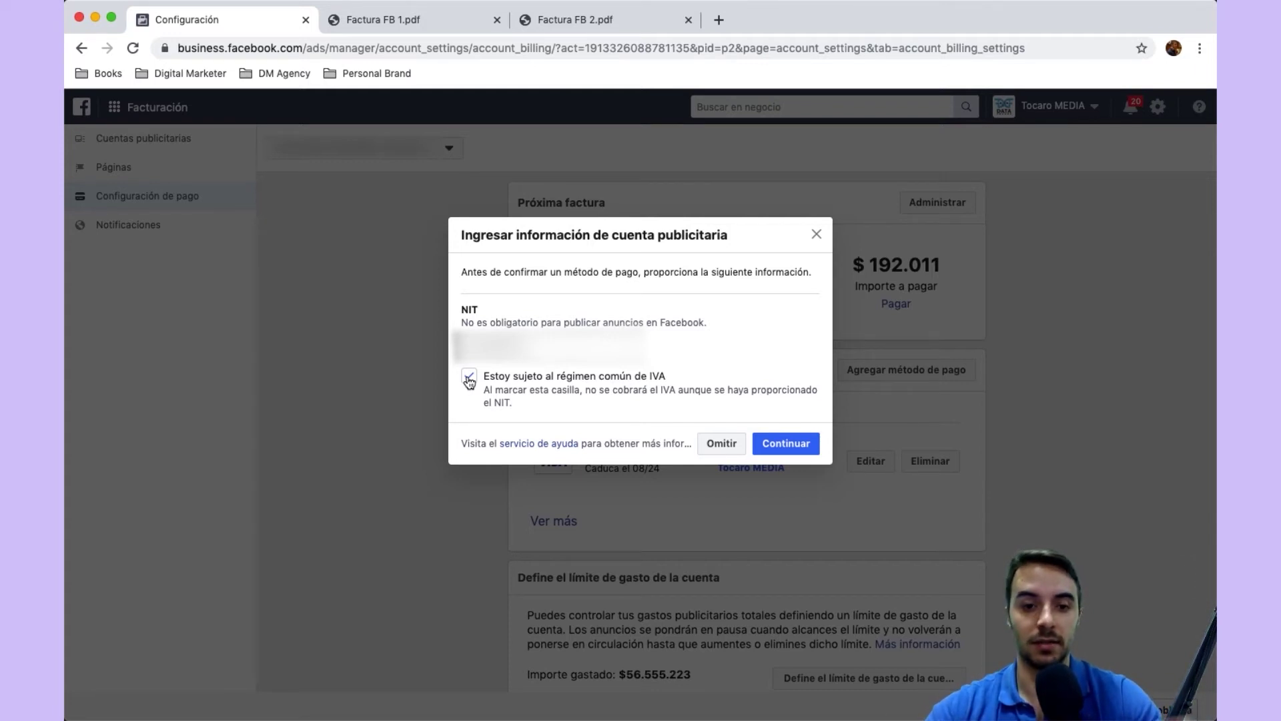
click(773, 447)
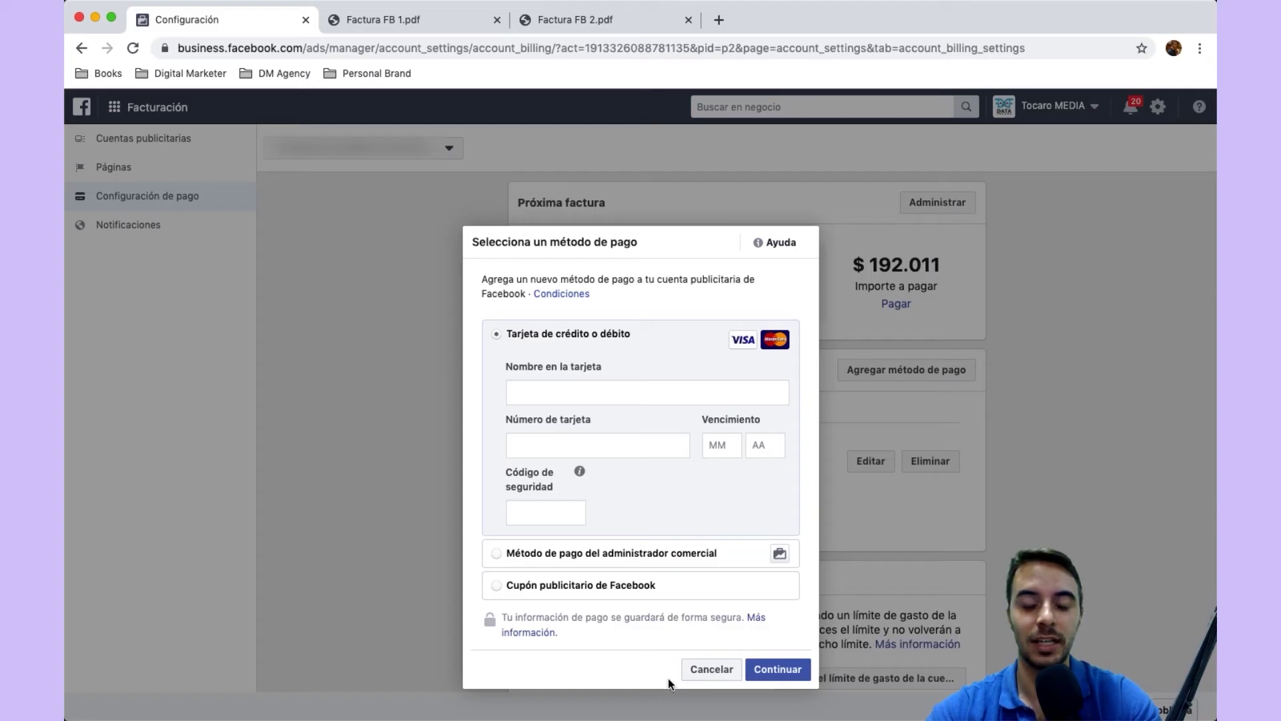
click(718, 673)
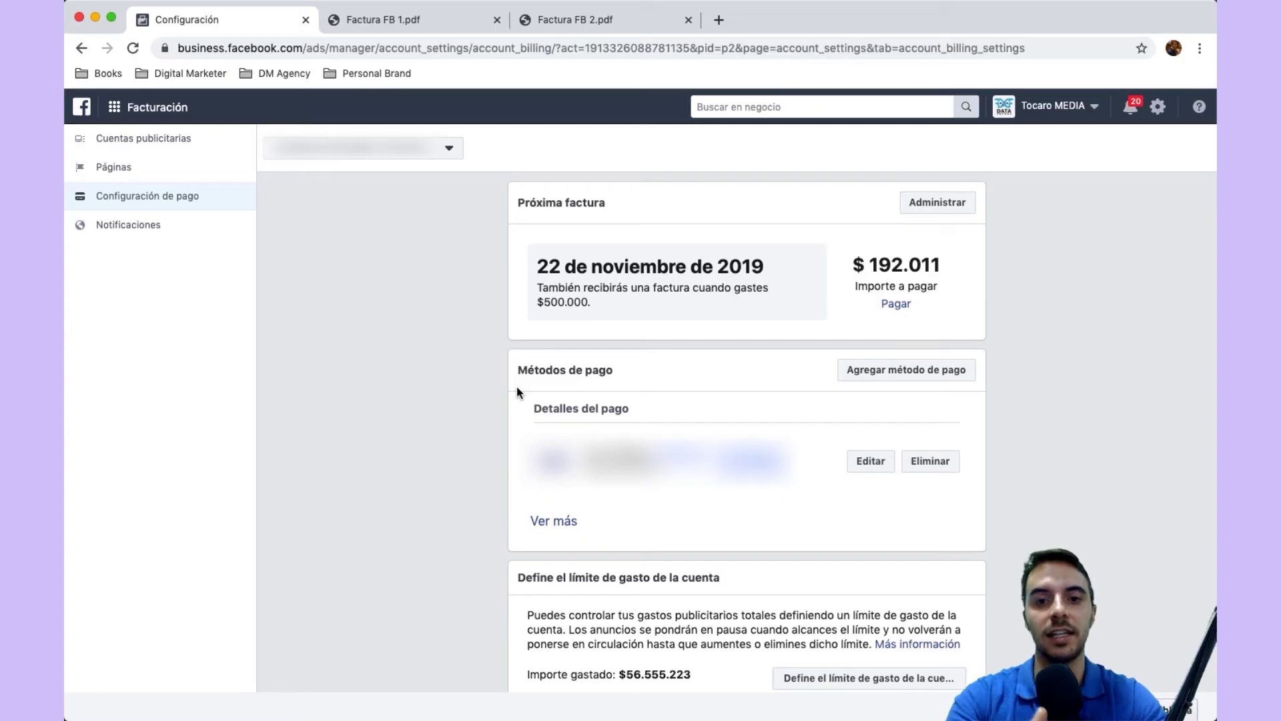
Examine the payment date, subtotal, IVA and total paid on the receipt in Factura FB 1.pdf
click(410, 20)
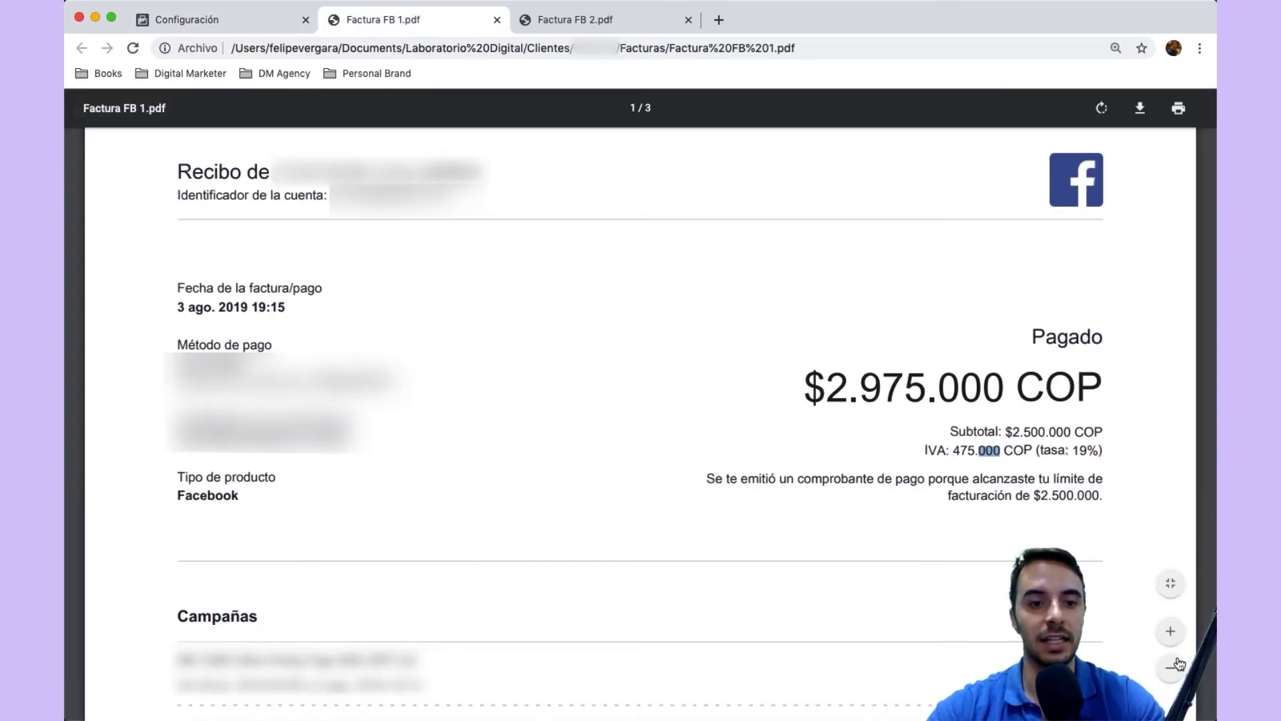
double_click(232, 308)
click(232, 309)
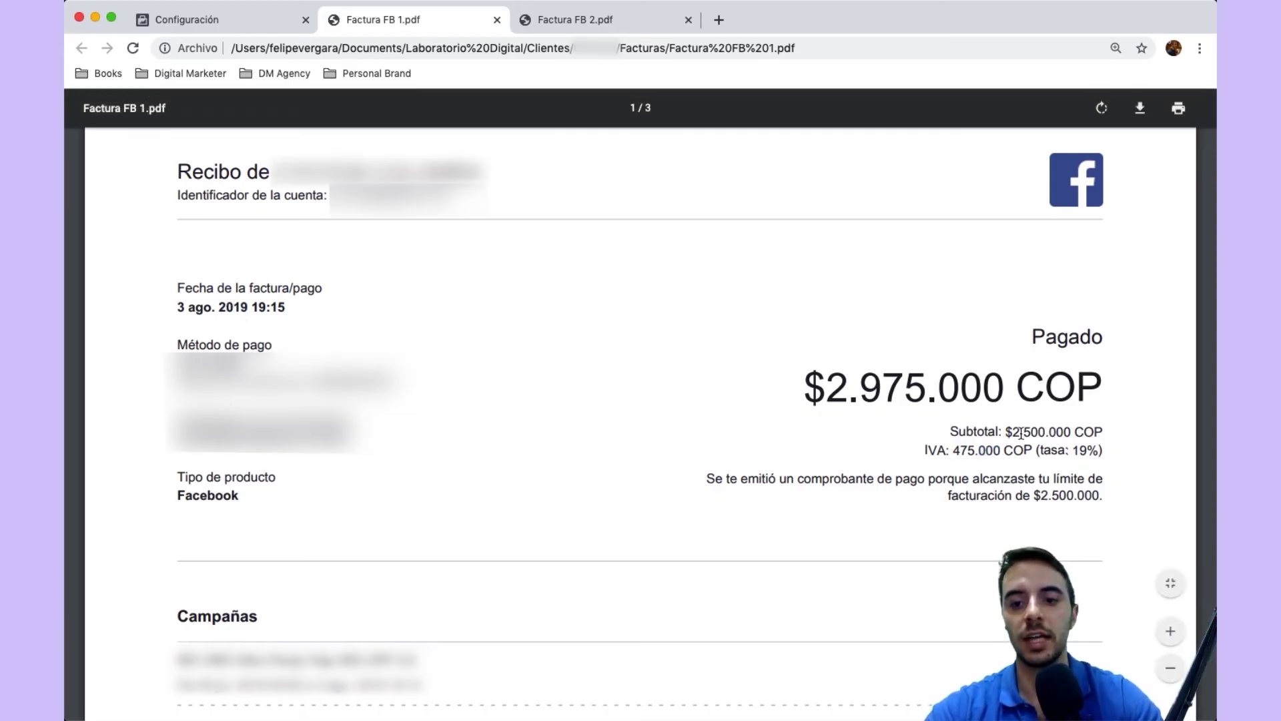
drag(1010, 431, 1111, 427)
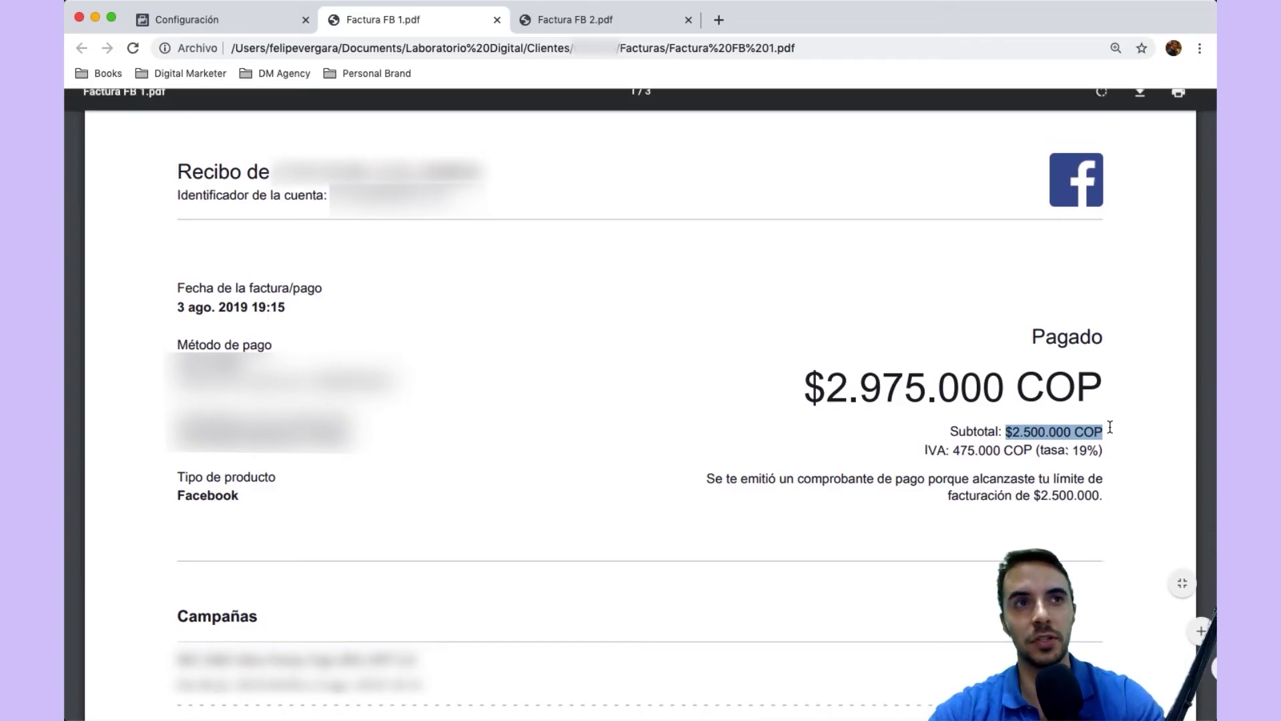
double_click(1073, 431)
double_click(1028, 431)
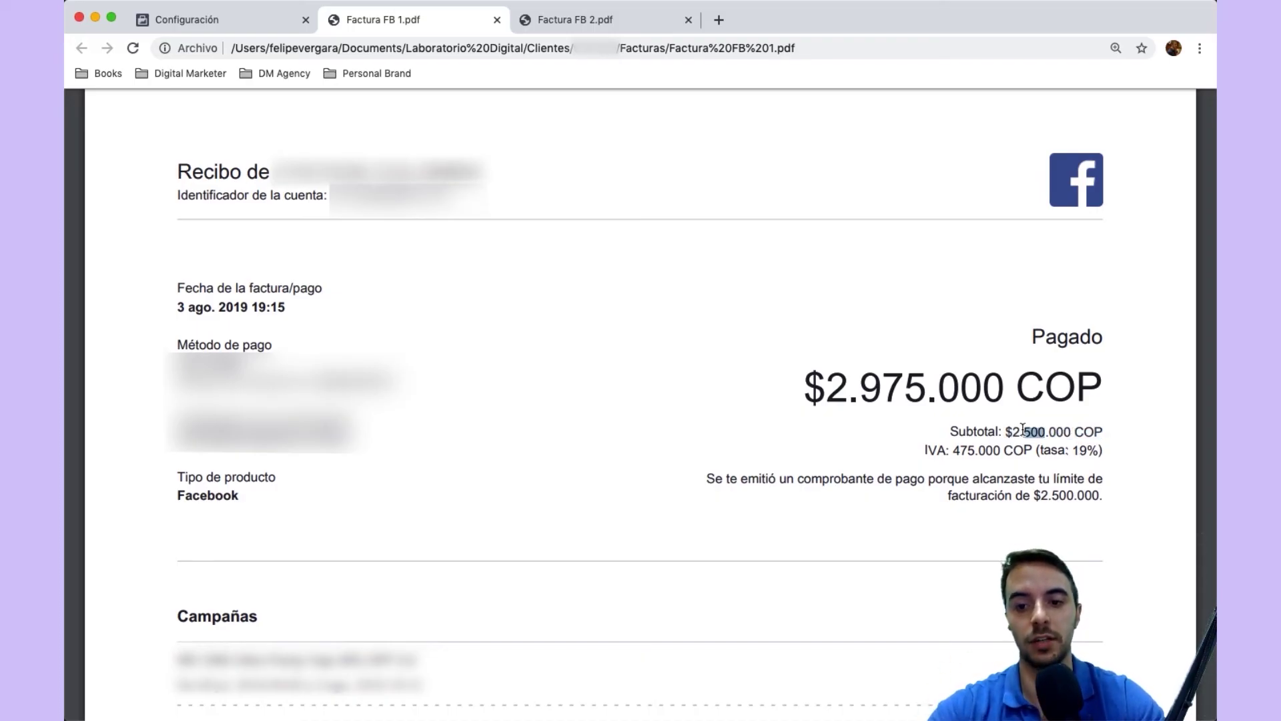
drag(955, 454, 992, 453)
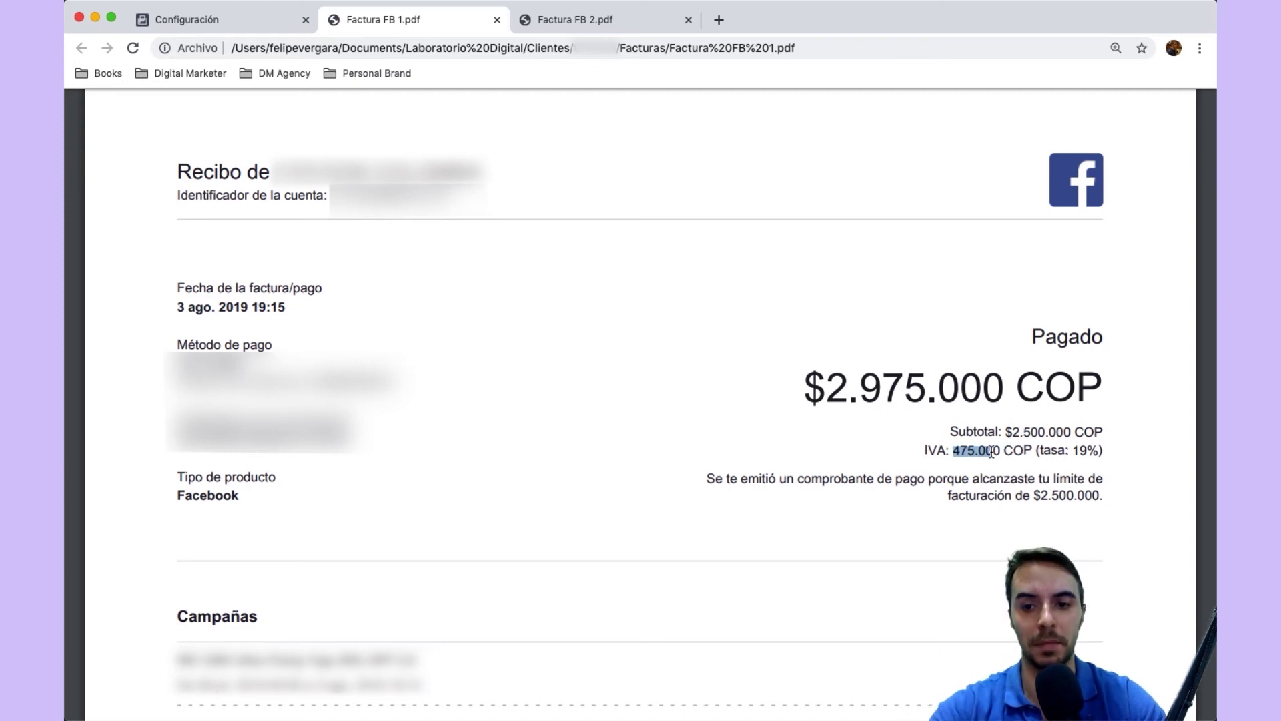
drag(801, 382, 1095, 374)
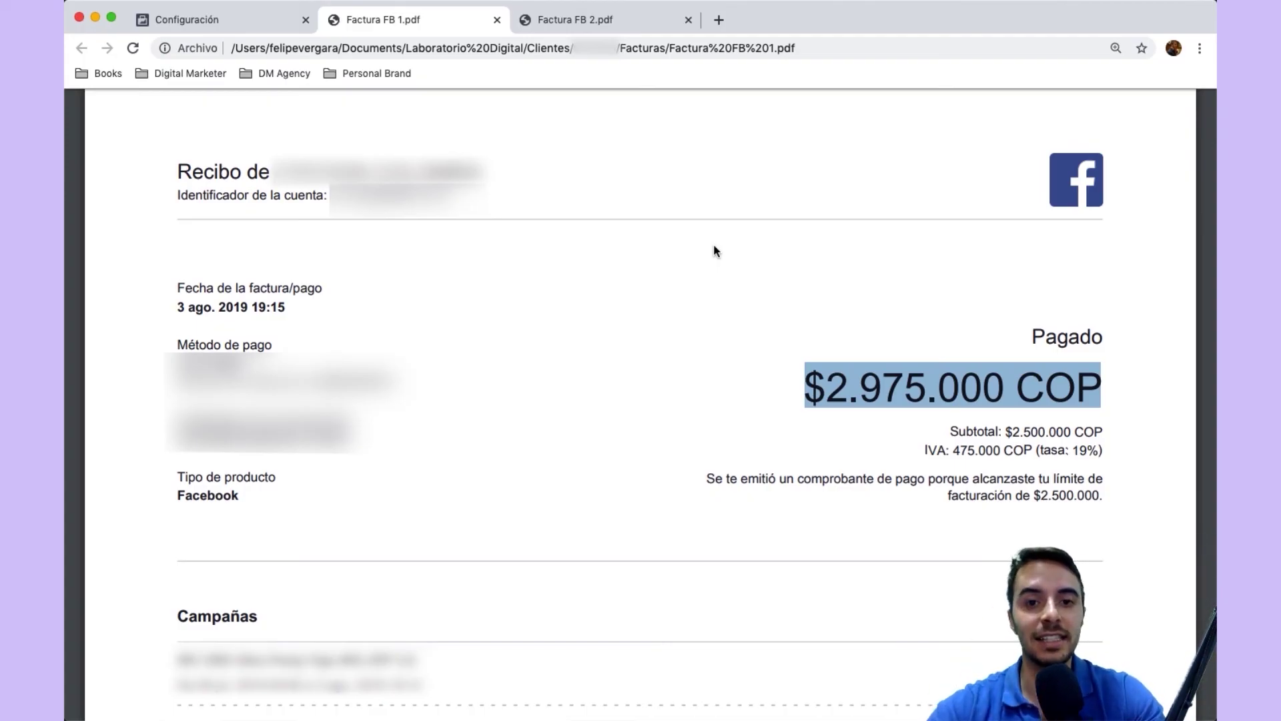
Examine the payment date and total paid on the receipt in Factura FB 2.pdf
click(547, 29)
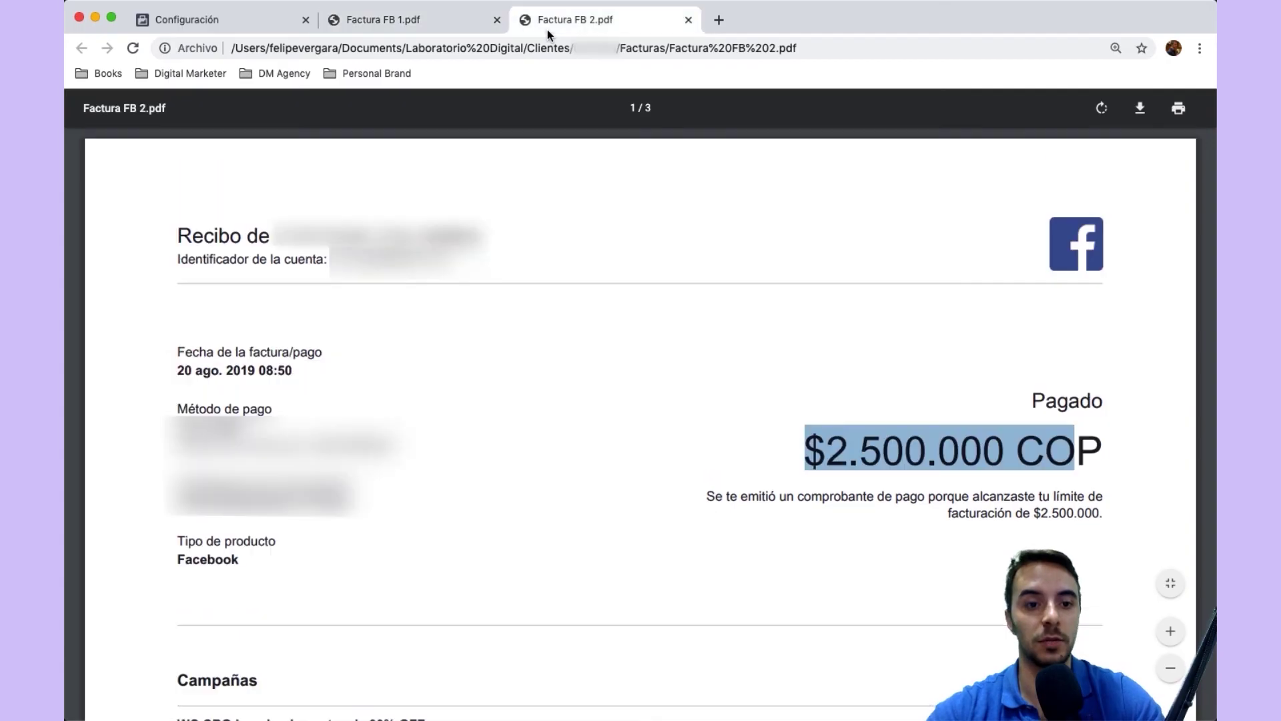
drag(175, 370, 308, 372)
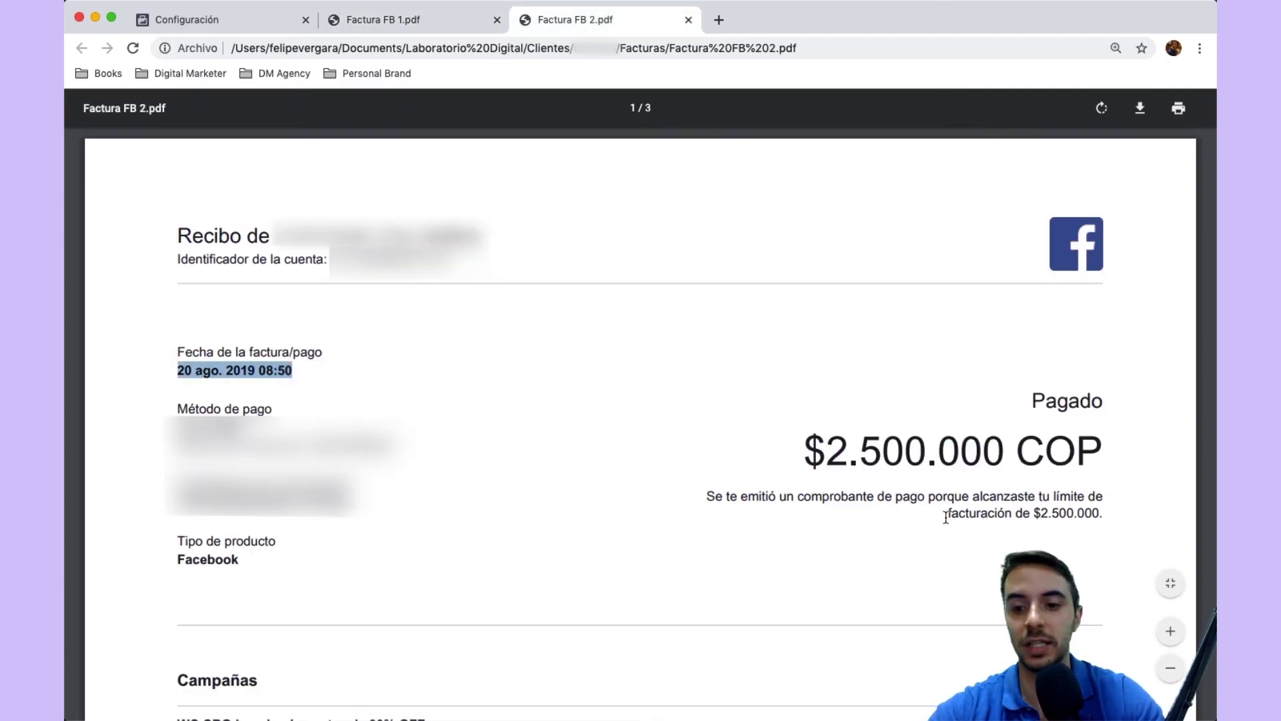
click(1170, 631)
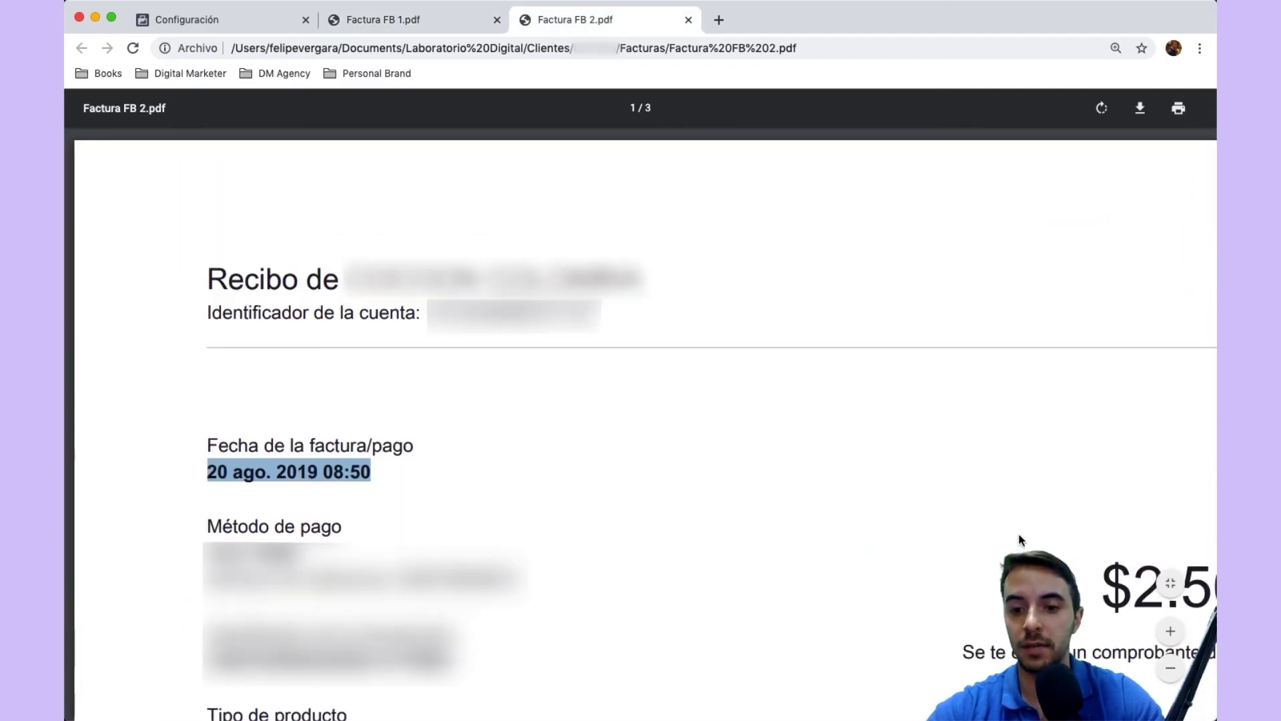
click(1172, 675)
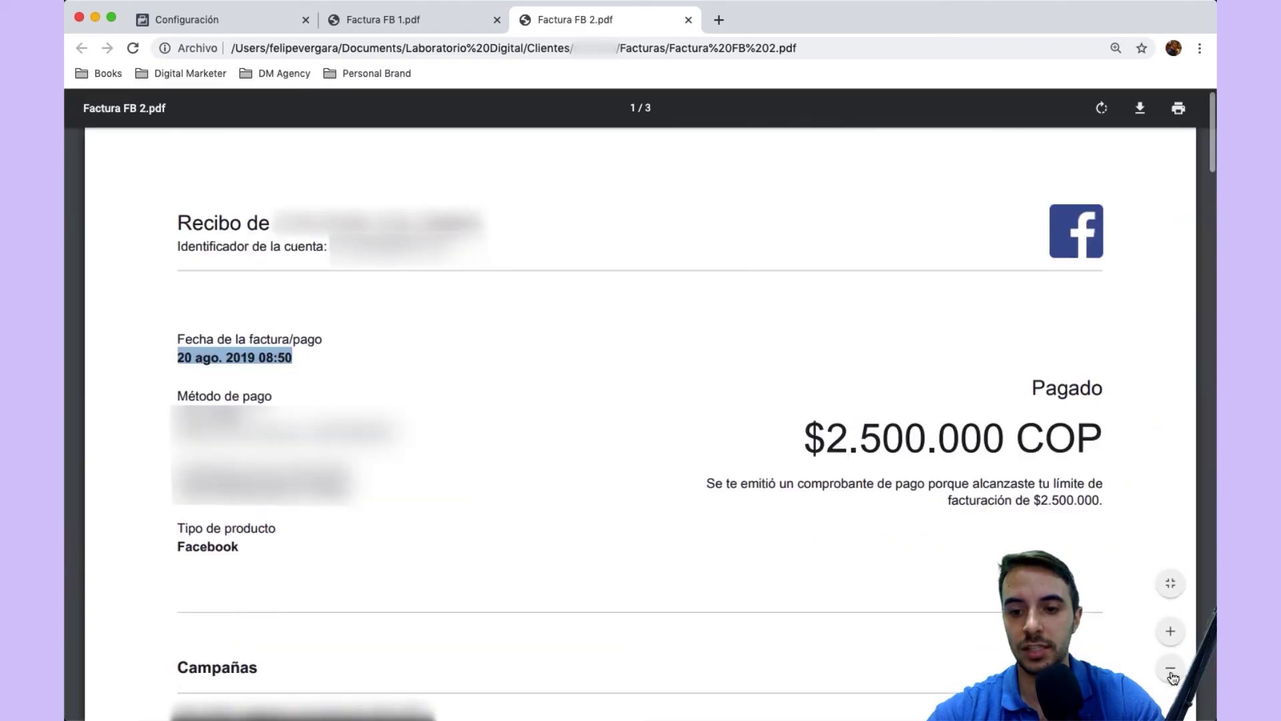
drag(805, 435, 1098, 449)
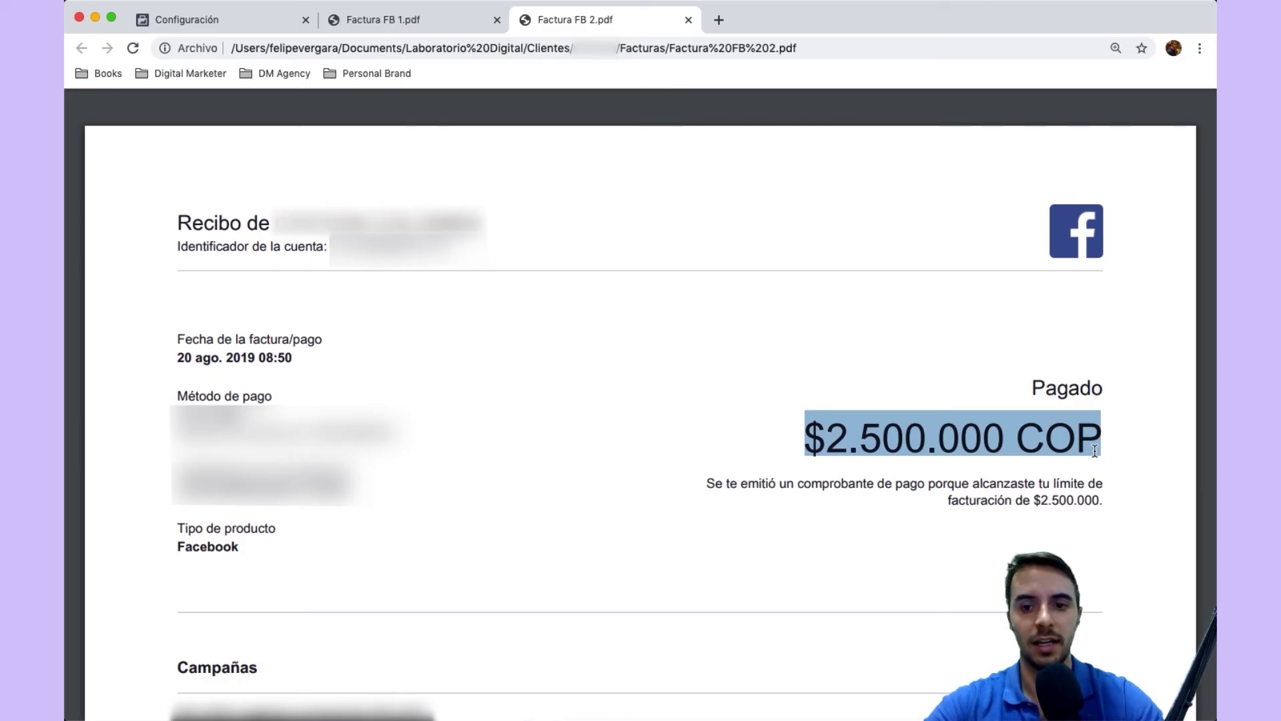
Compare the total paid in Factura FB 1.pdf with the total in Factura FB 2.pdf
click(377, 20)
double_click(890, 392)
click(577, 24)
click(842, 426)
double_click(842, 426)
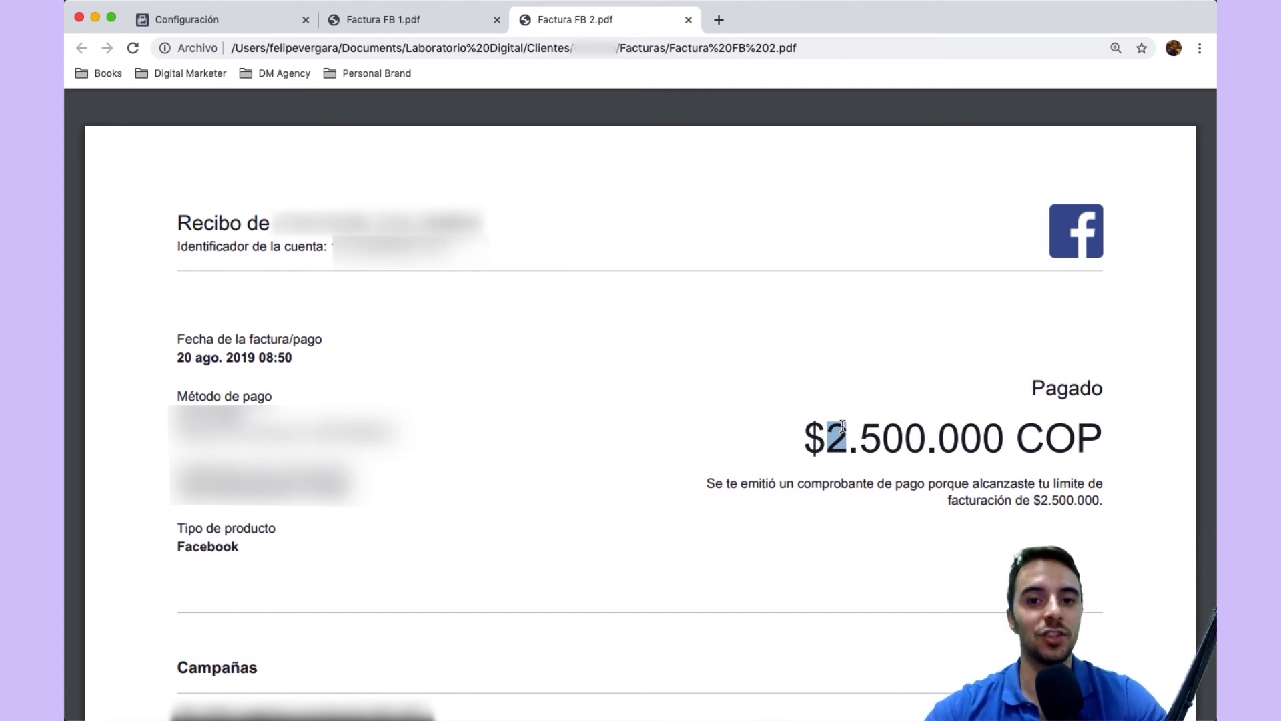
Return to the payment settings, review the NIT and IVA regime form shown when adding a payment method, and close it
click(215, 30)
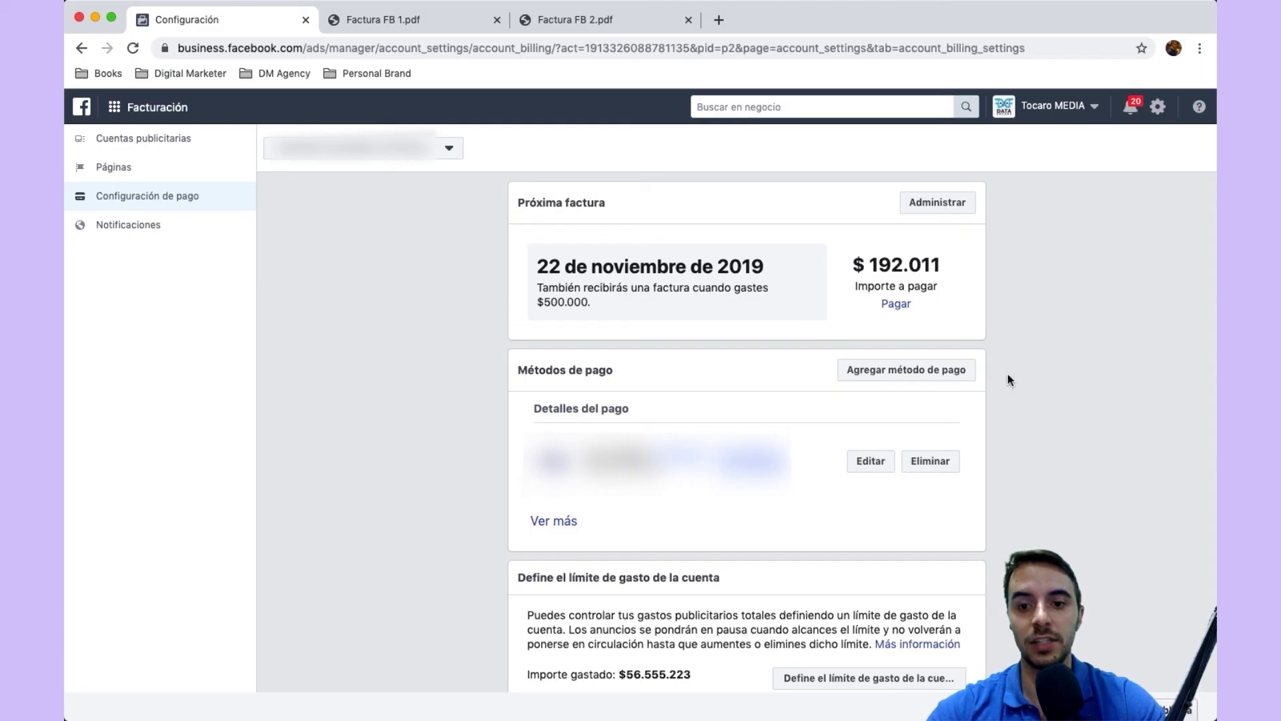
click(913, 367)
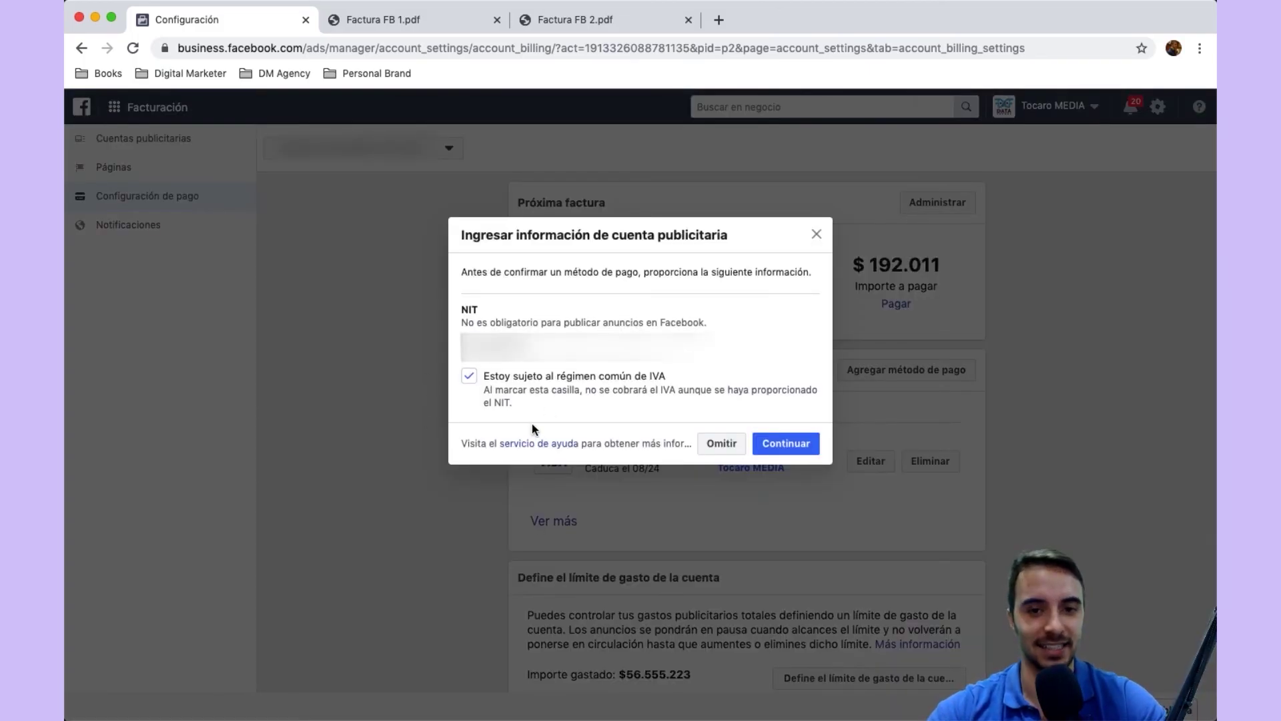
click(814, 237)
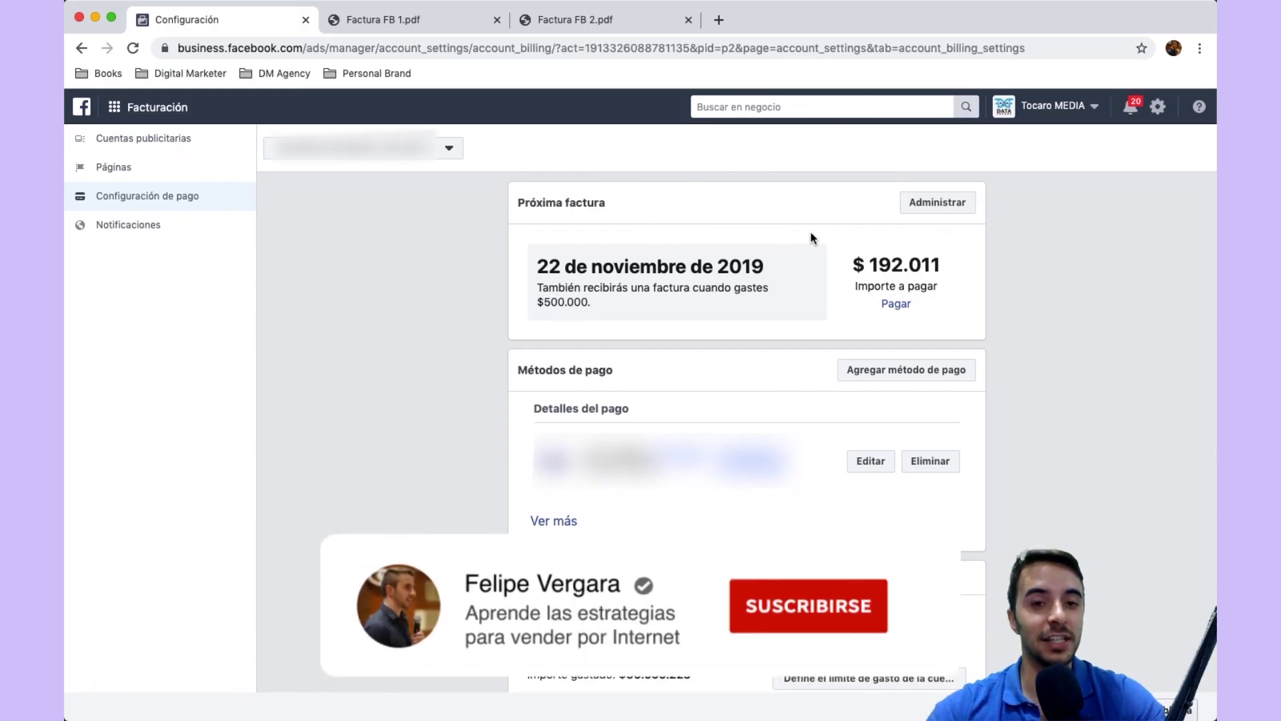